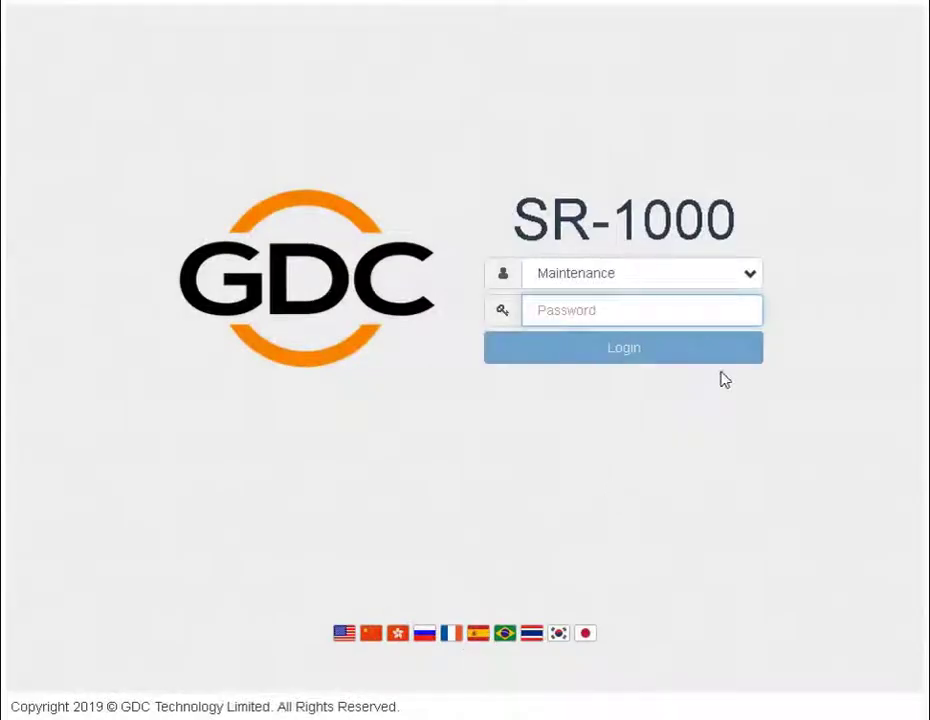
# Step: Log in to the SR-1000 with the Maintenance account, entering the account password
pyautogui.click(758, 285)
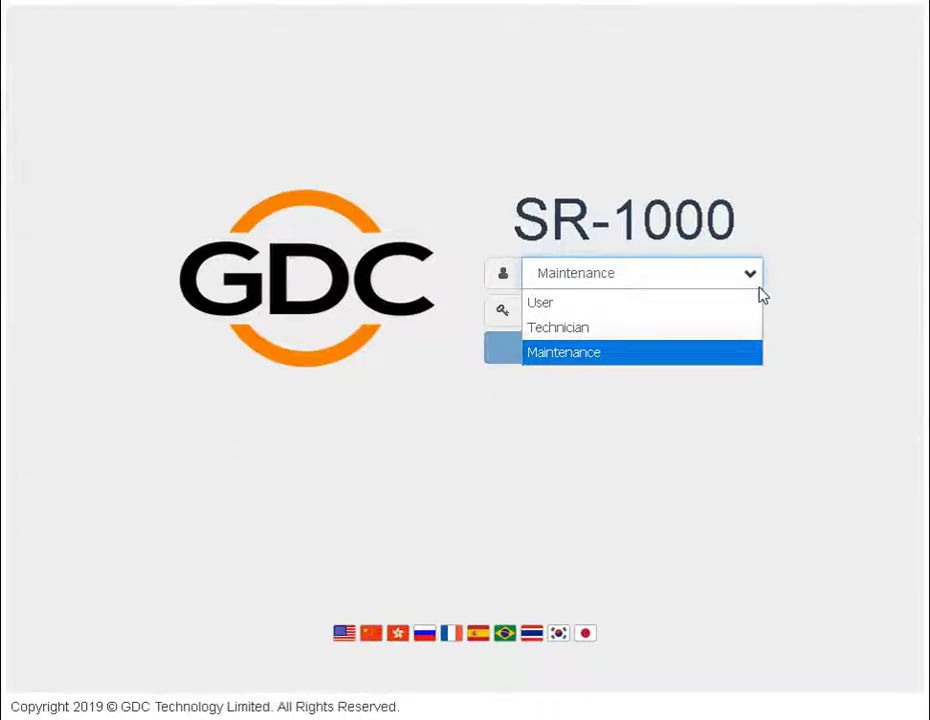
pyautogui.press('Up')
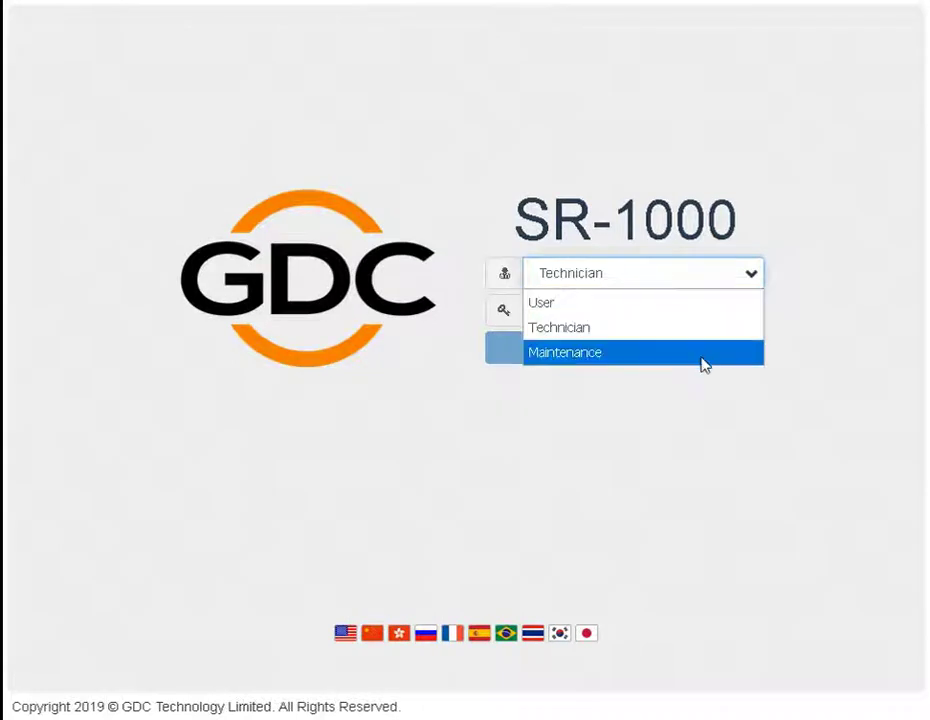
pyautogui.click(703, 363)
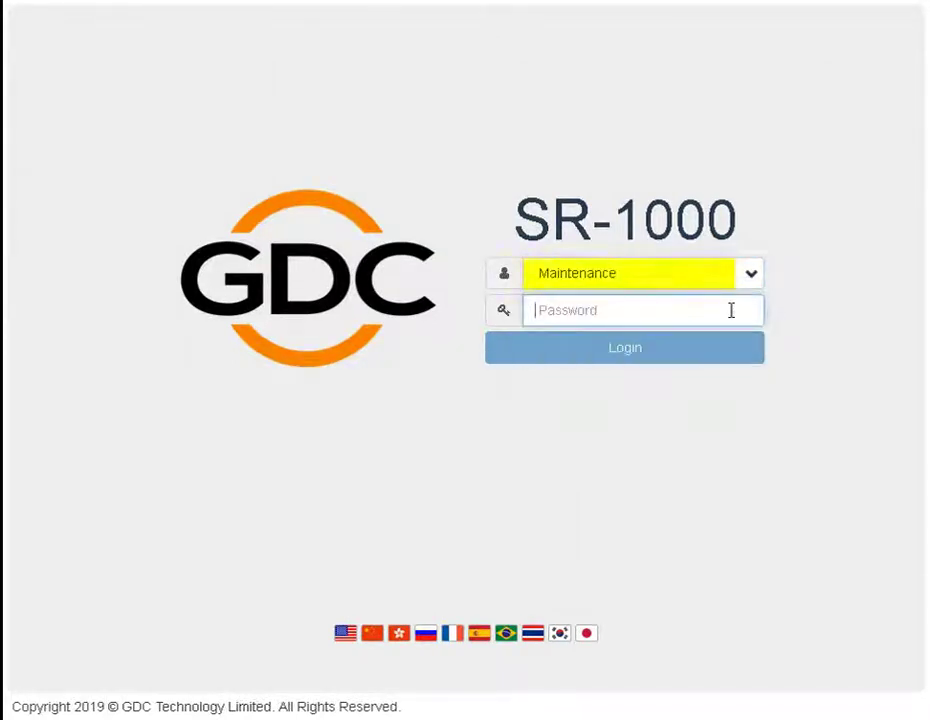
pyautogui.write('***')
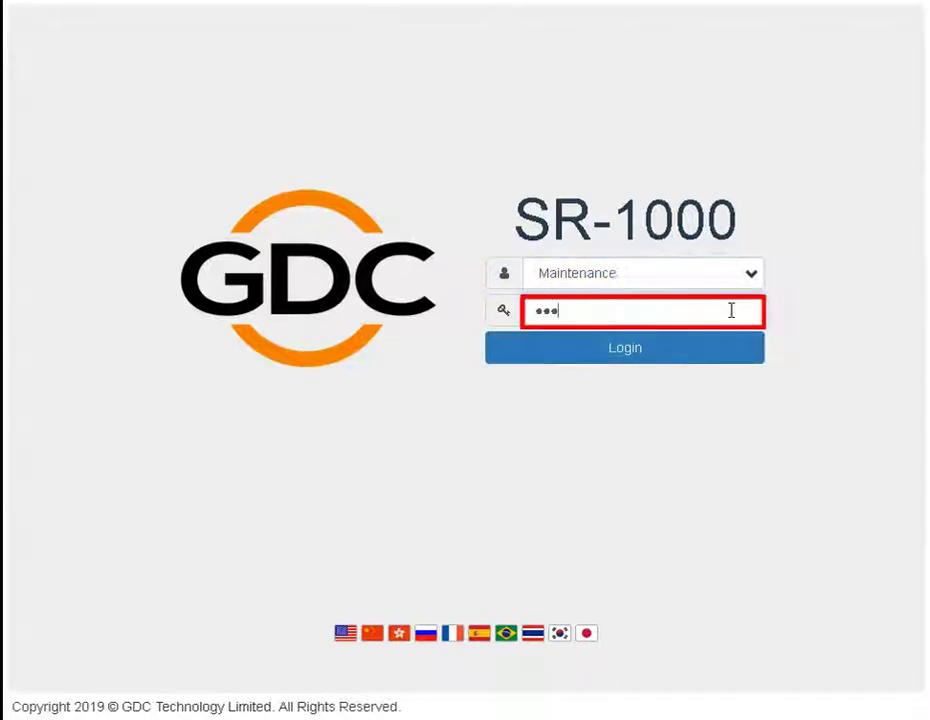
pyautogui.write('***')
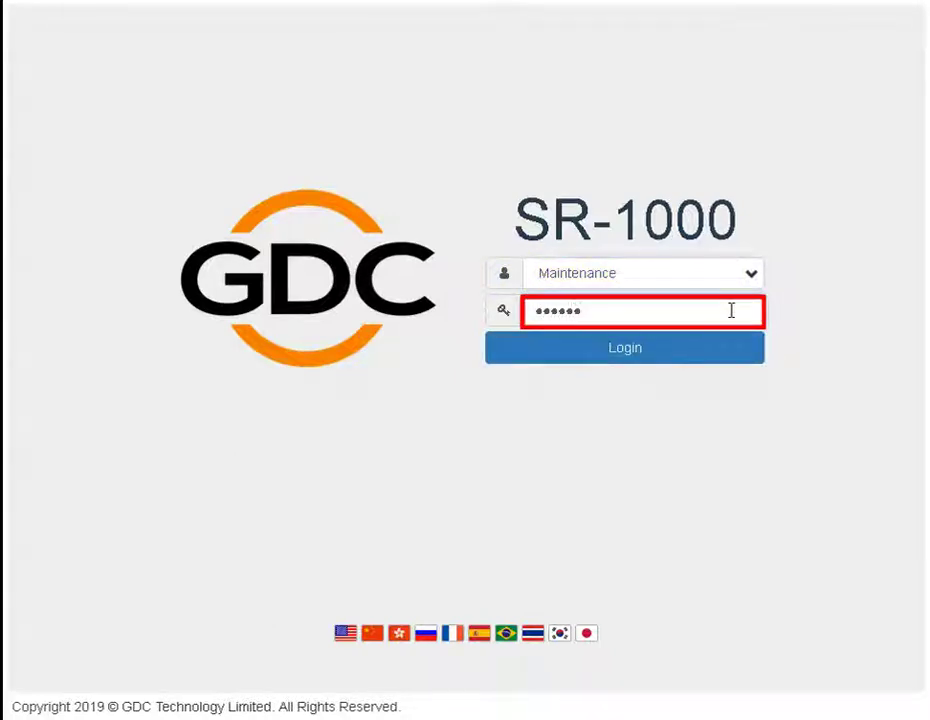
pyautogui.click(729, 367)
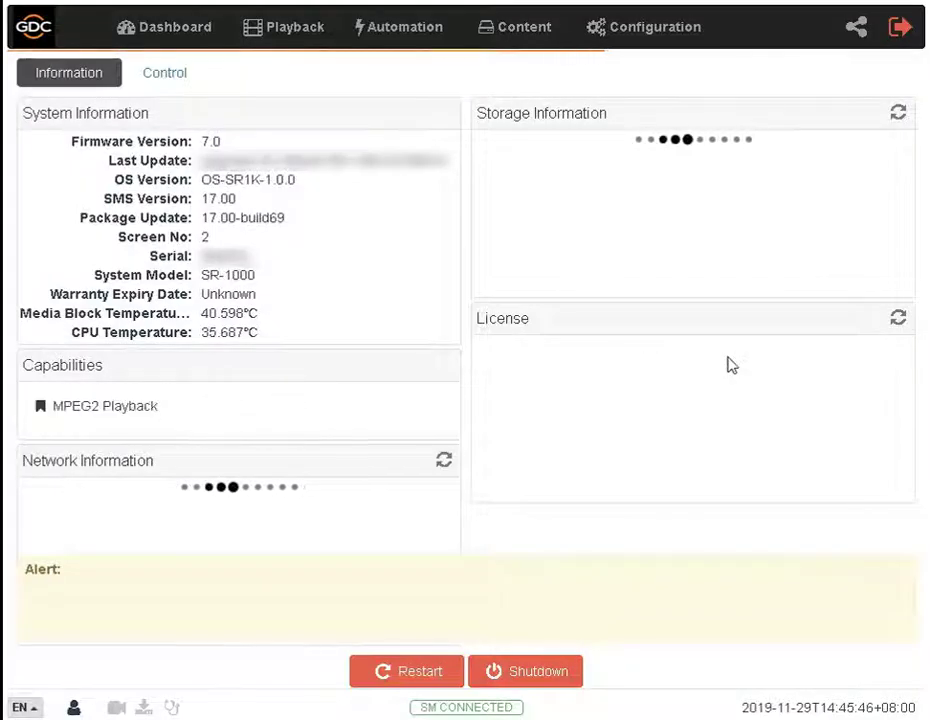
# Step: Open the log extraction settings in the server's System configuration
pyautogui.click(632, 38)
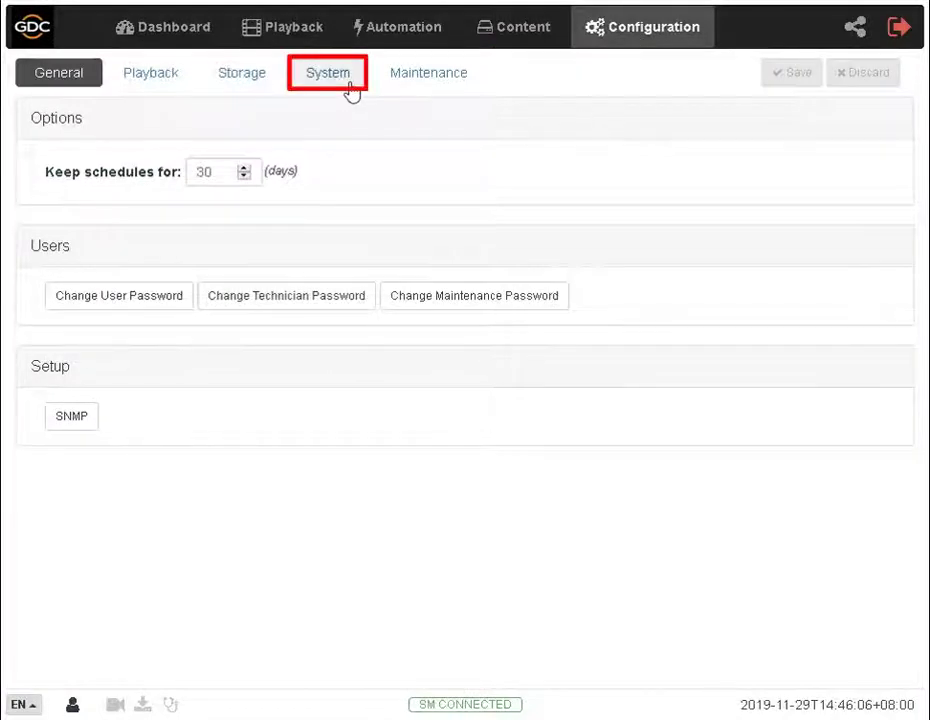
pyautogui.click(349, 90)
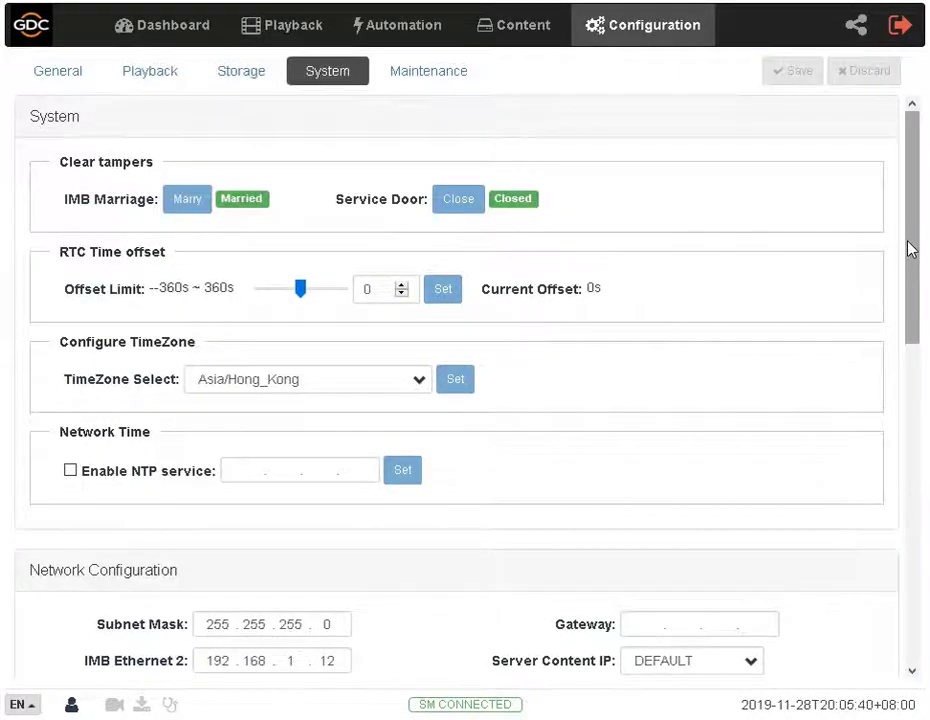
pyautogui.moveTo(910, 250); pyautogui.dragTo(876, 564)
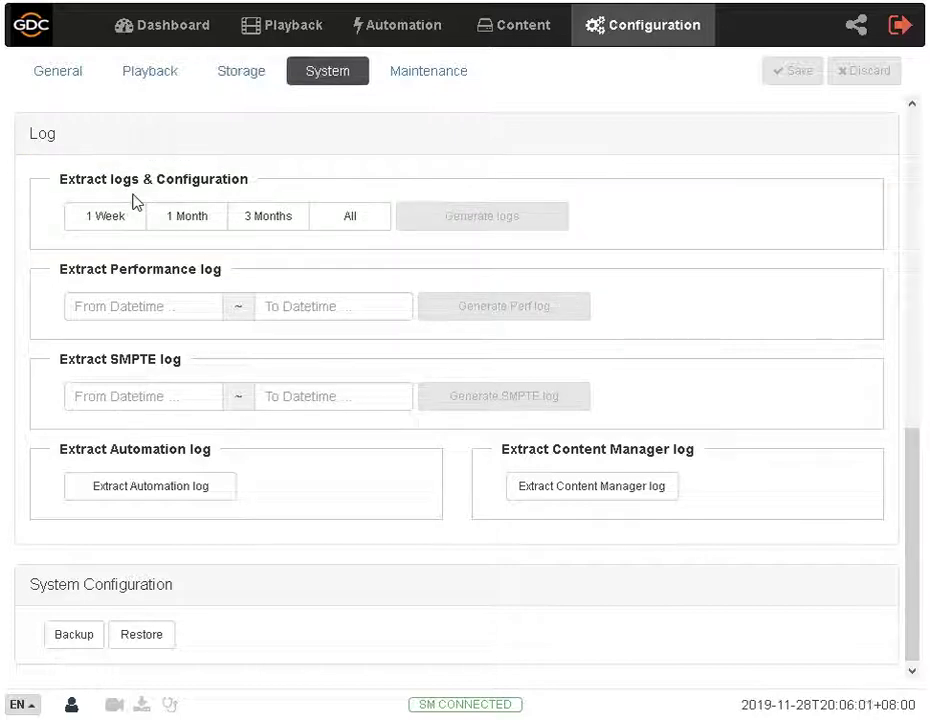
# Step: Extract and save the logs and configuration for the 1 Month period, and show the downloaded file in its folder
pyautogui.click(128, 230)
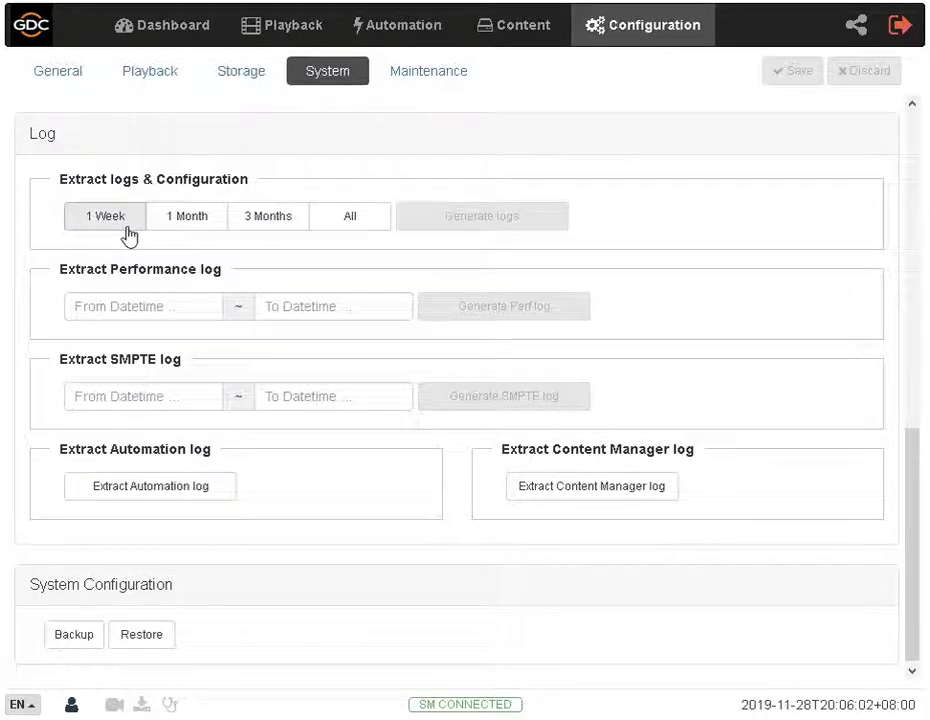
pyautogui.click(209, 228)
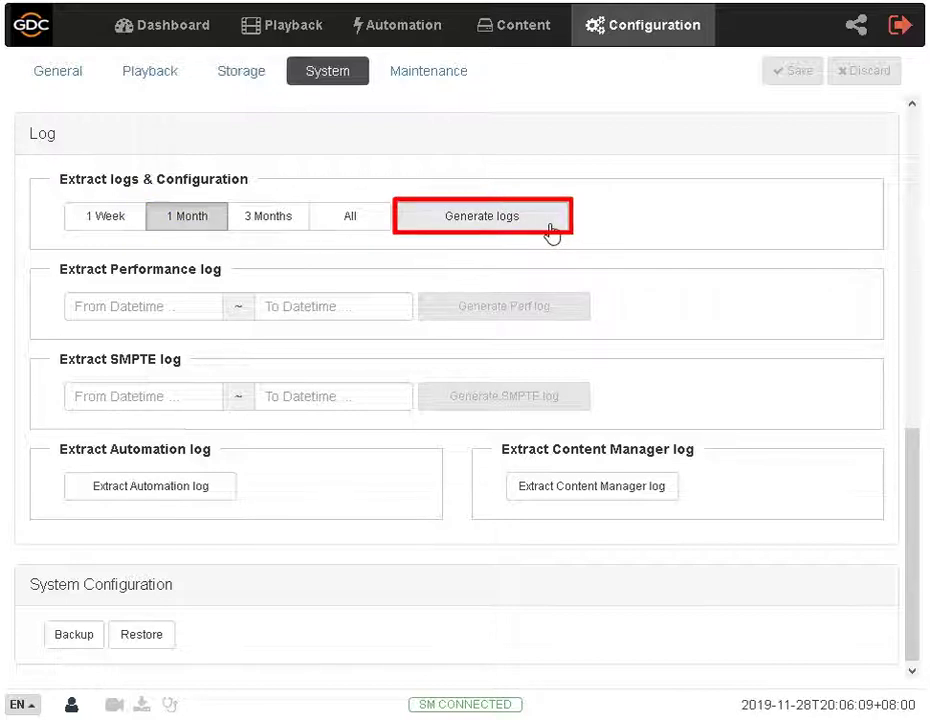
pyautogui.click(551, 230)
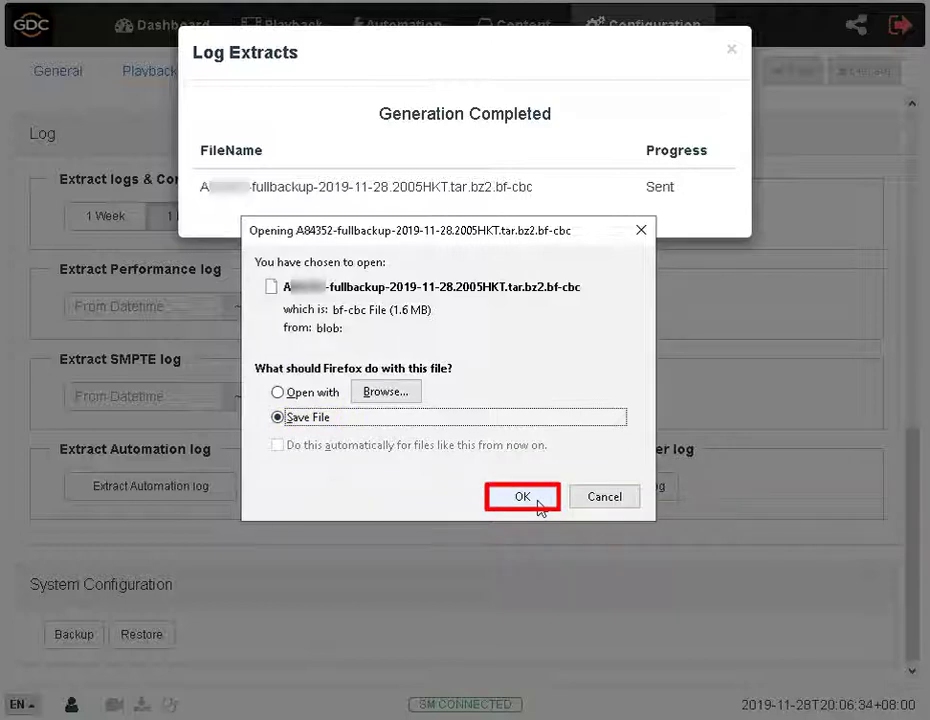
pyautogui.click(538, 505)
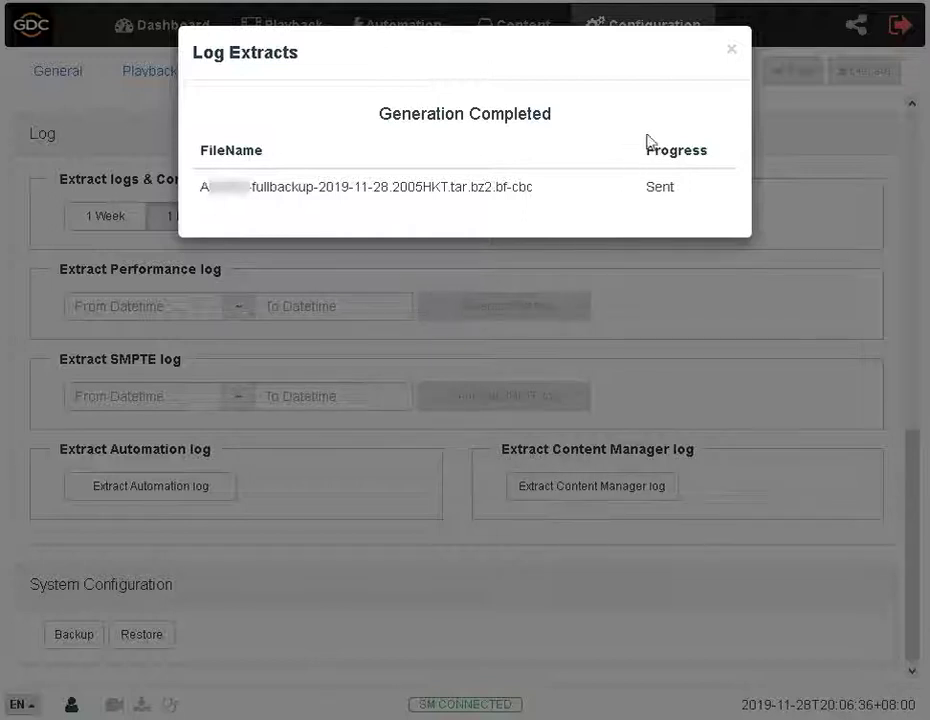
pyautogui.click(732, 55)
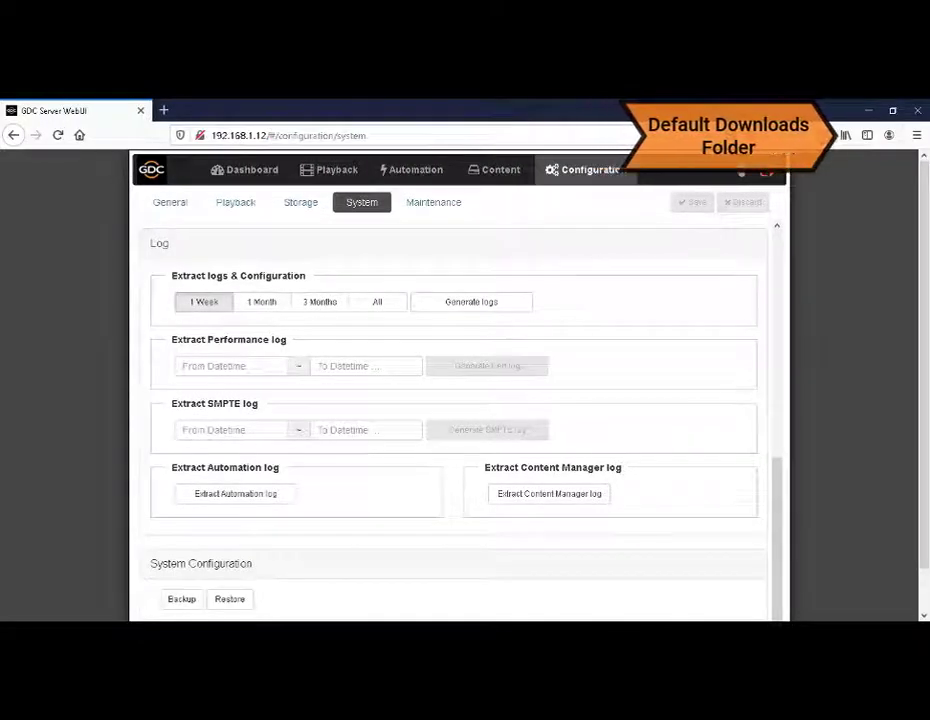
pyautogui.click(824, 136)
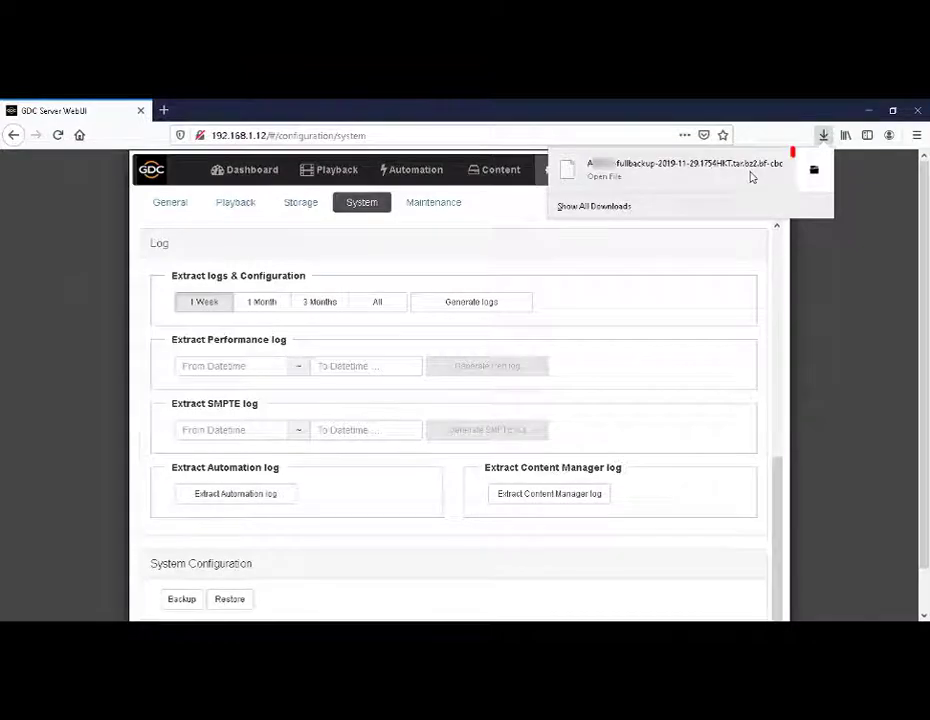
pyautogui.click(815, 175)
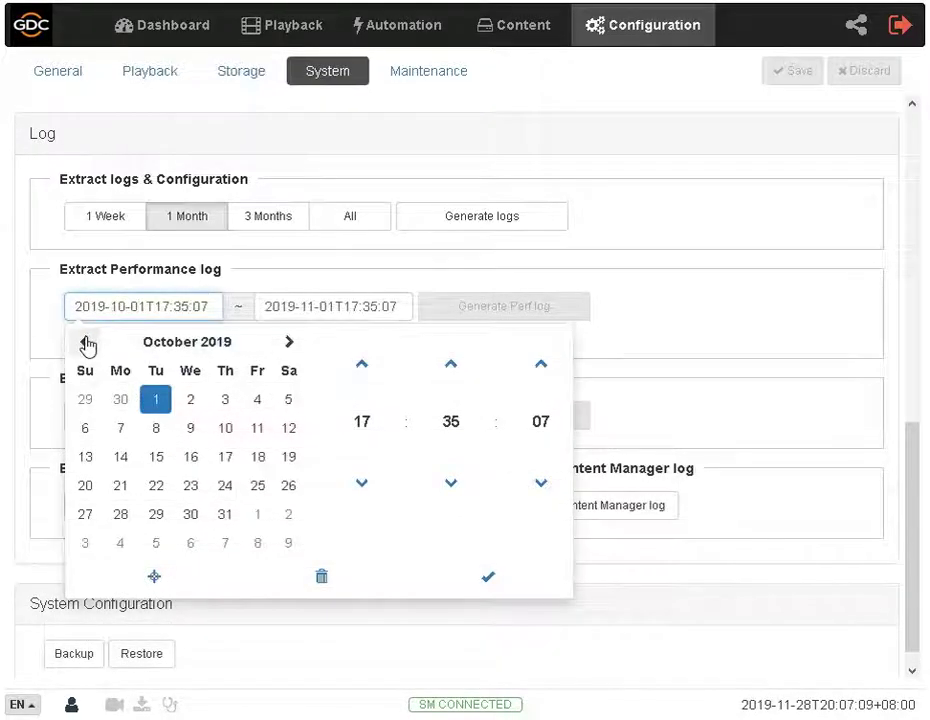
# Step: Set the Performance log's extraction range from 2019-09-01T17:35:07 to 2019-10-01T17:35:07
pyautogui.click(85, 345)
pyautogui.click(89, 401)
pyautogui.click(270, 305)
pyautogui.click(275, 342)
pyautogui.click(347, 400)
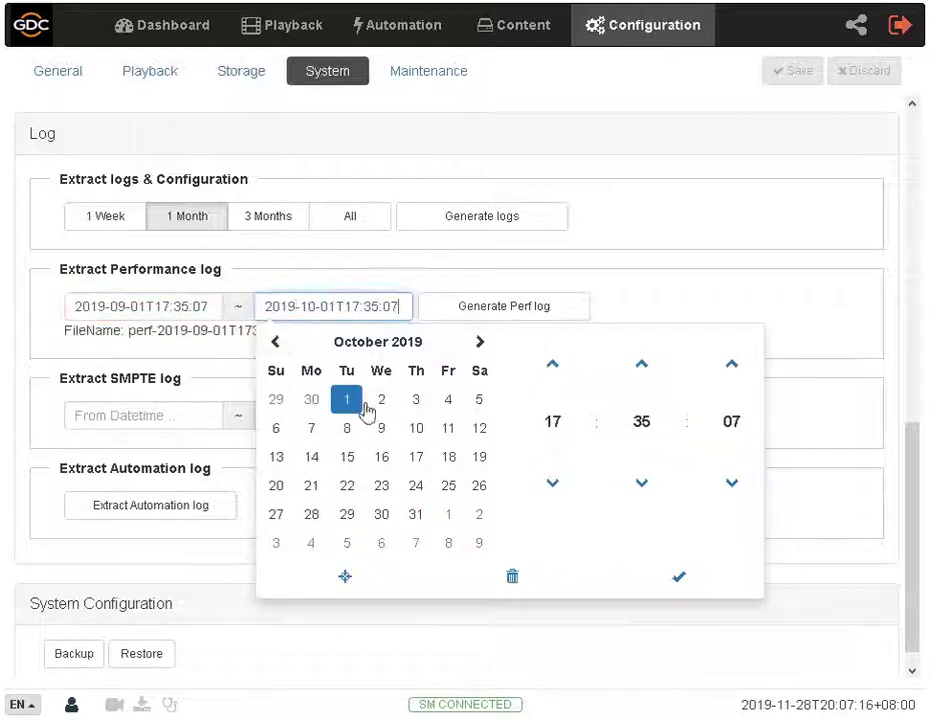
pyautogui.click(675, 575)
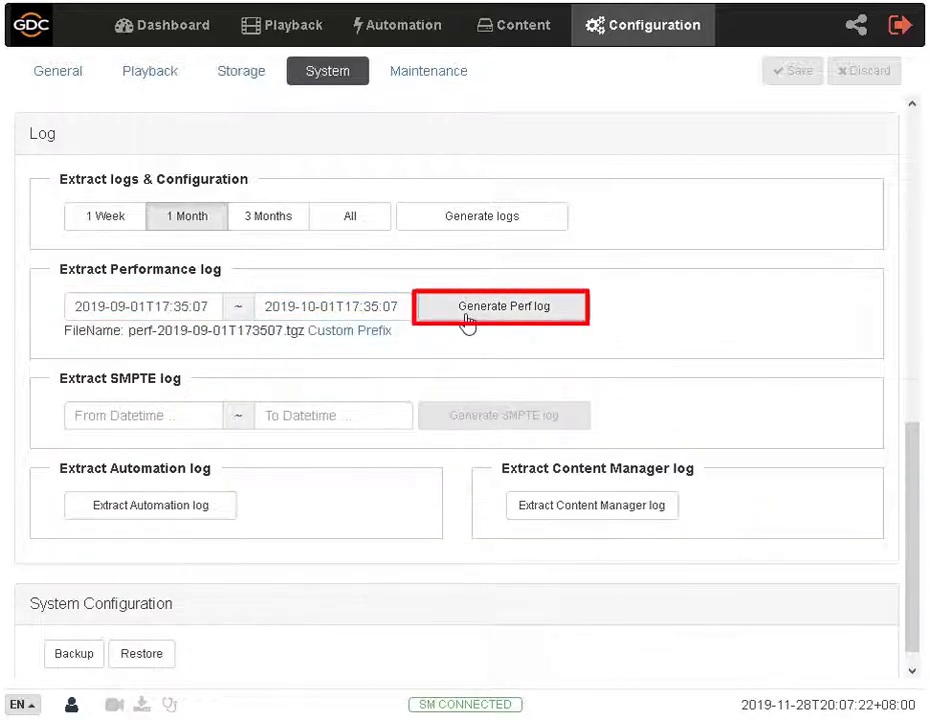
# Step: Generate the Performance log for the chosen range and save the file to the computer
pyautogui.click(465, 318)
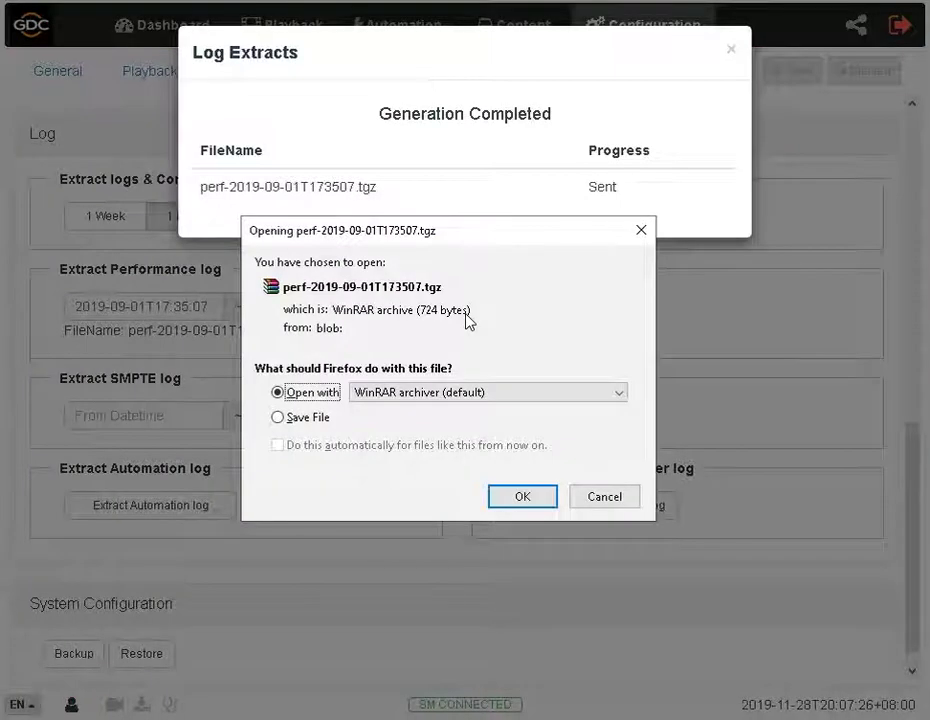
pyautogui.click(348, 418)
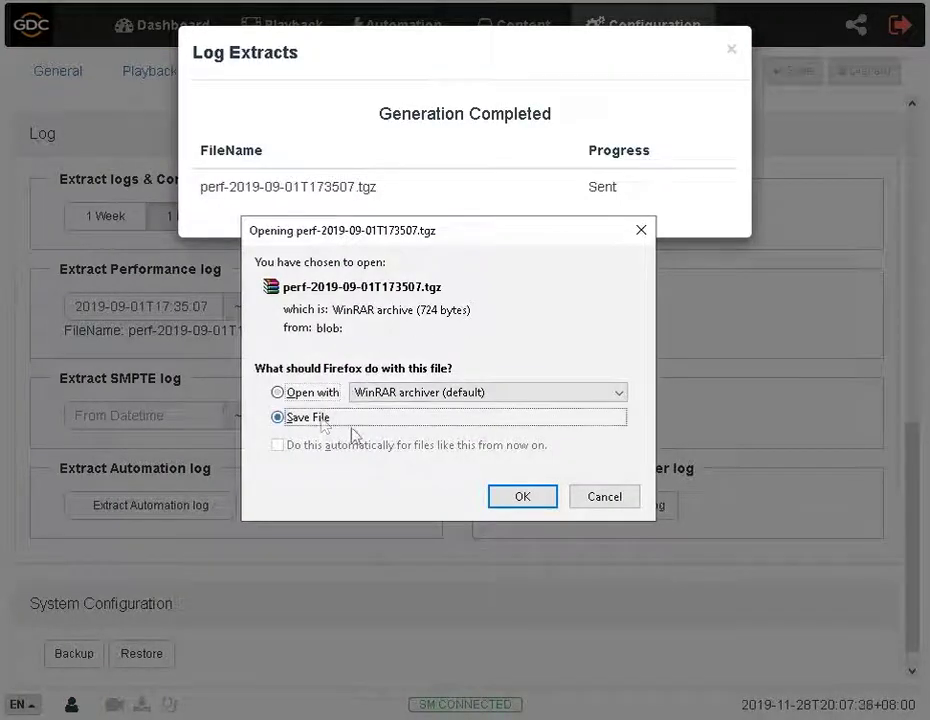
pyautogui.click(522, 497)
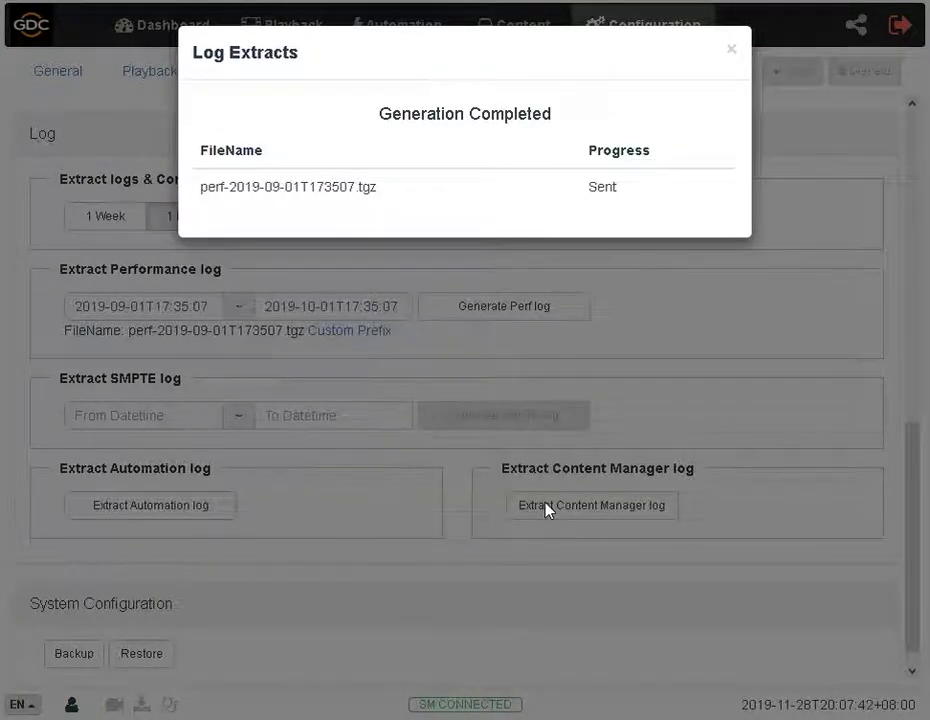
pyautogui.click(731, 51)
# Step: Set the SMPTE log's extraction range from 2019-09-01T17:35:07 to 2019-10-01T17:35:07
pyautogui.click(164, 415)
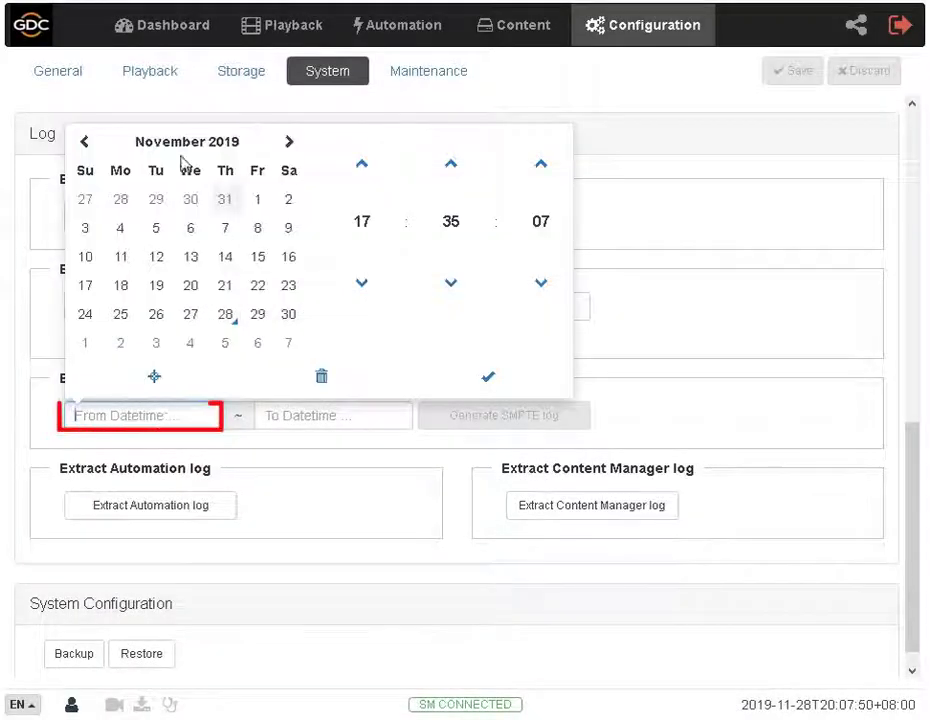
pyautogui.click(85, 141)
pyautogui.click(85, 141)
pyautogui.click(85, 199)
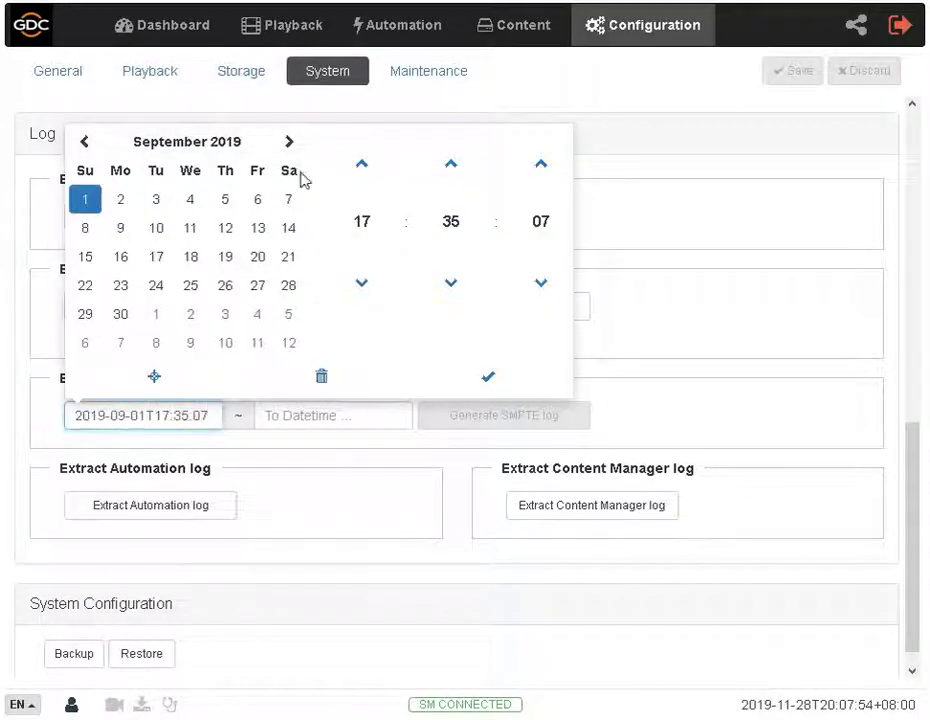
pyautogui.click(390, 415)
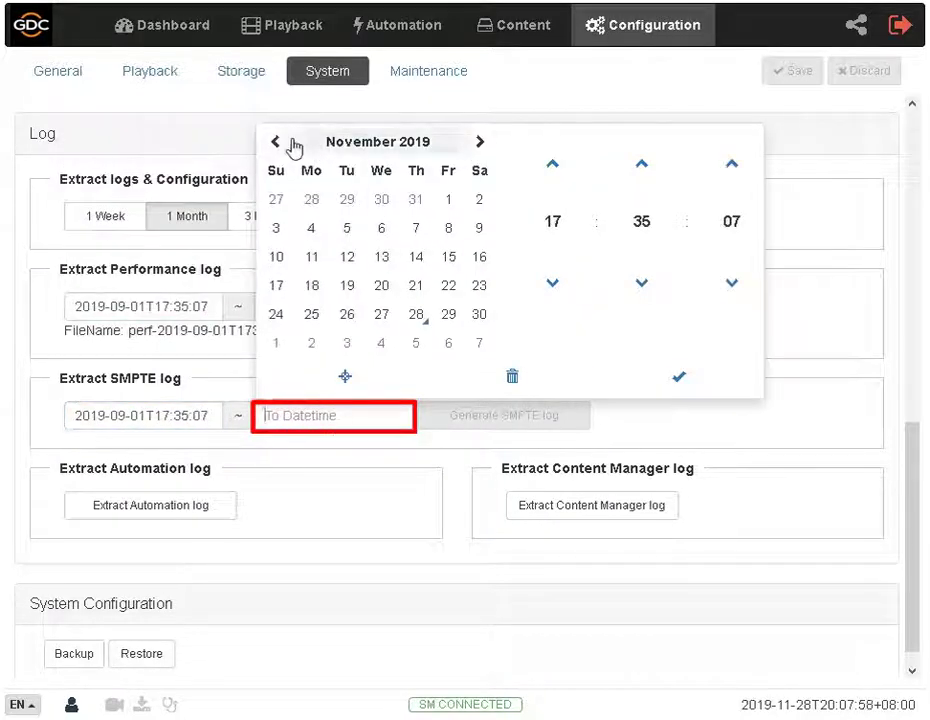
pyautogui.click(275, 141)
pyautogui.click(346, 199)
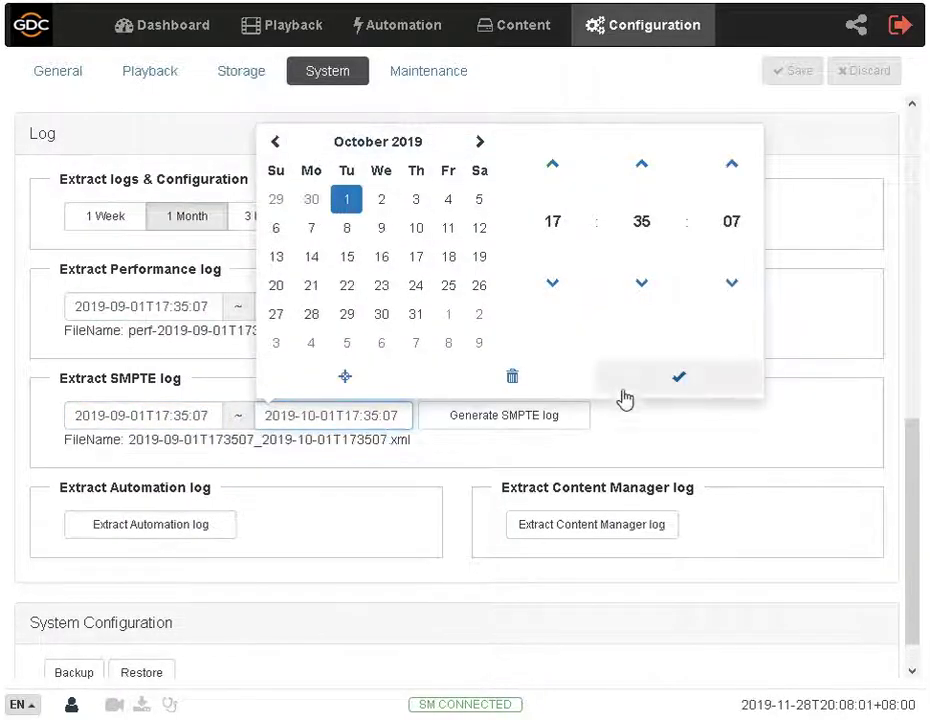
pyautogui.click(690, 380)
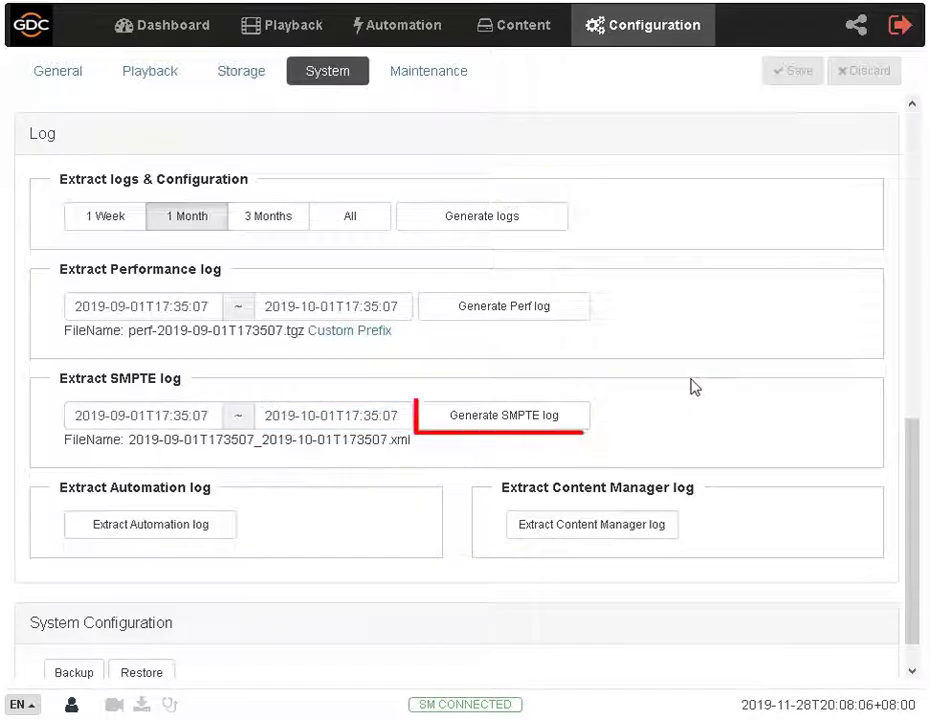
# Step: Generate the SMPTE log for the chosen range and save the XML file to the computer
pyautogui.click(563, 430)
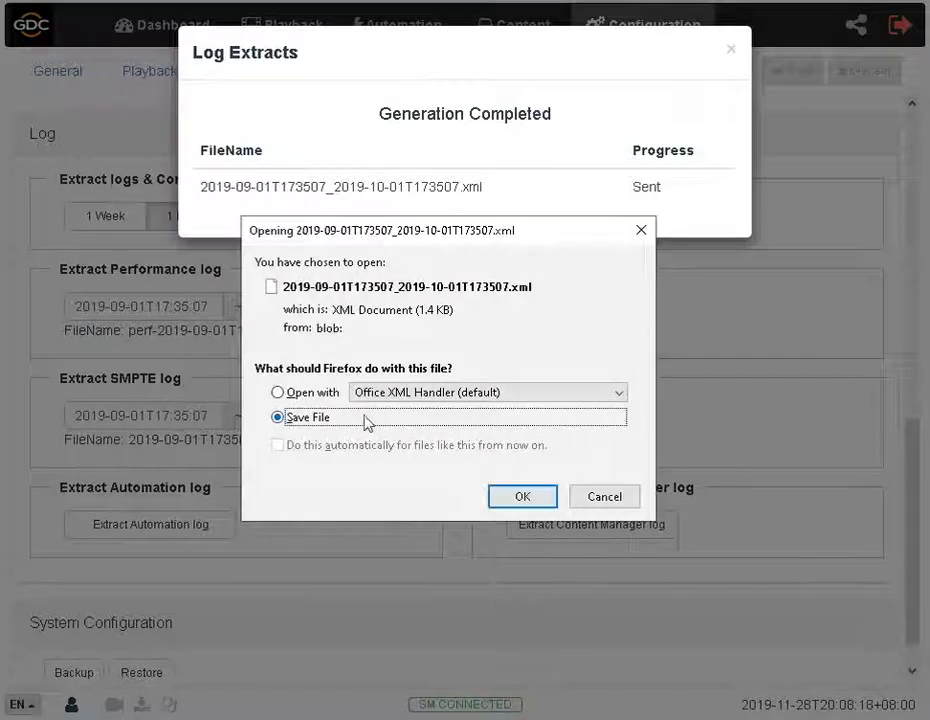
pyautogui.click(537, 497)
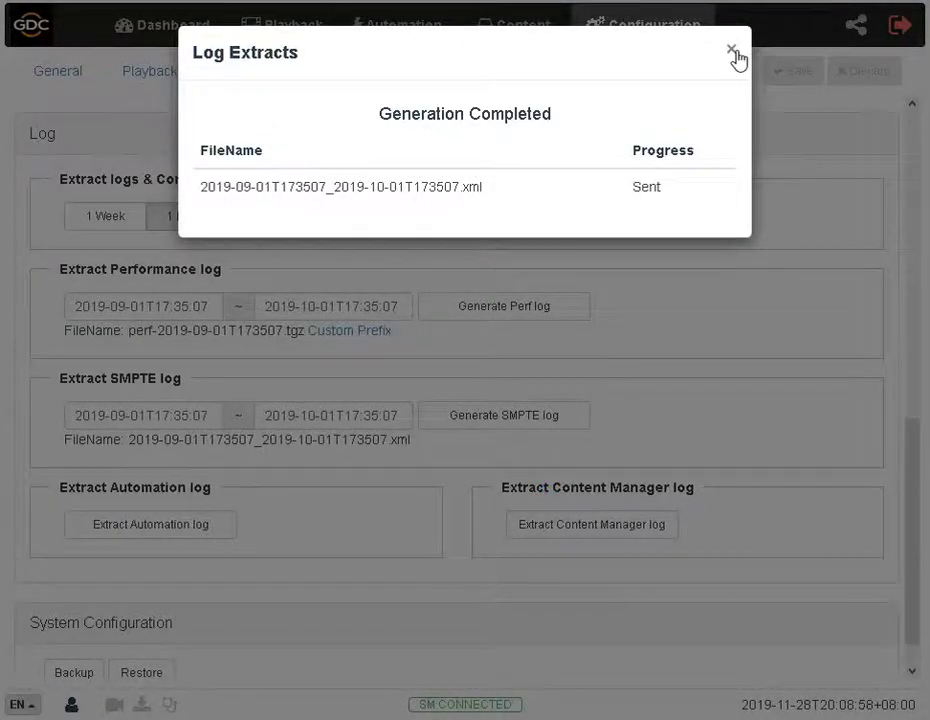
pyautogui.click(732, 50)
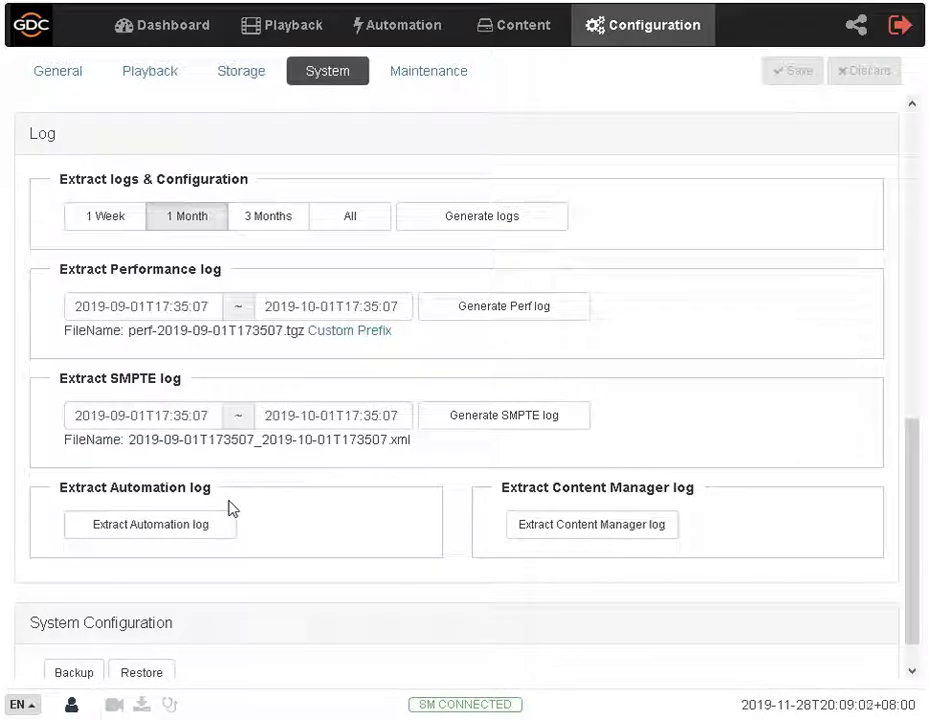
# Step: Extract the Automation log and save its archive file instead of opening it
pyautogui.click(236, 538)
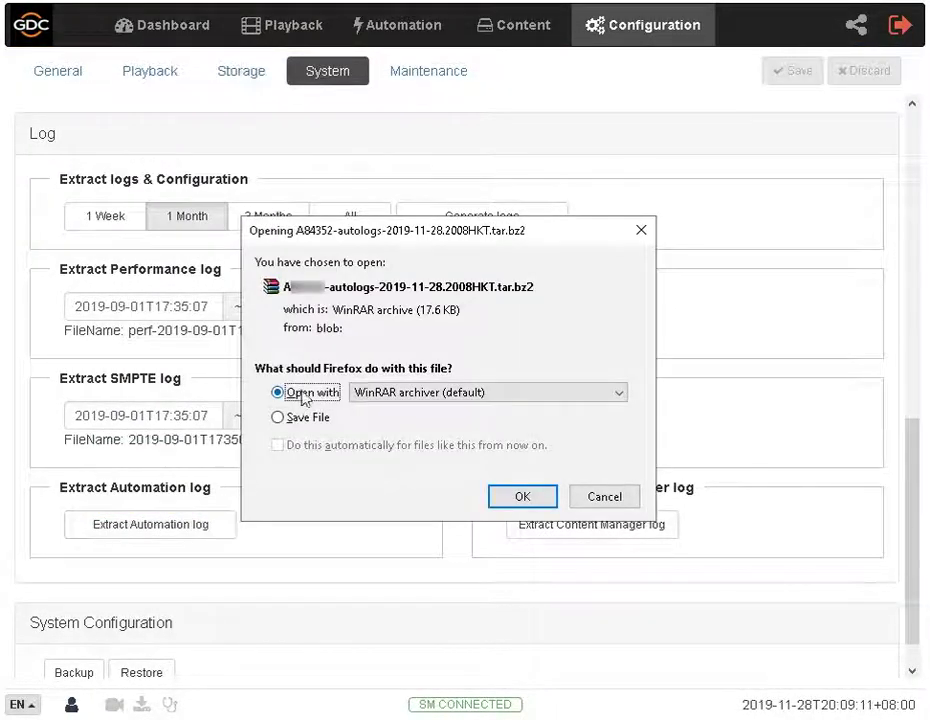
pyautogui.click(303, 419)
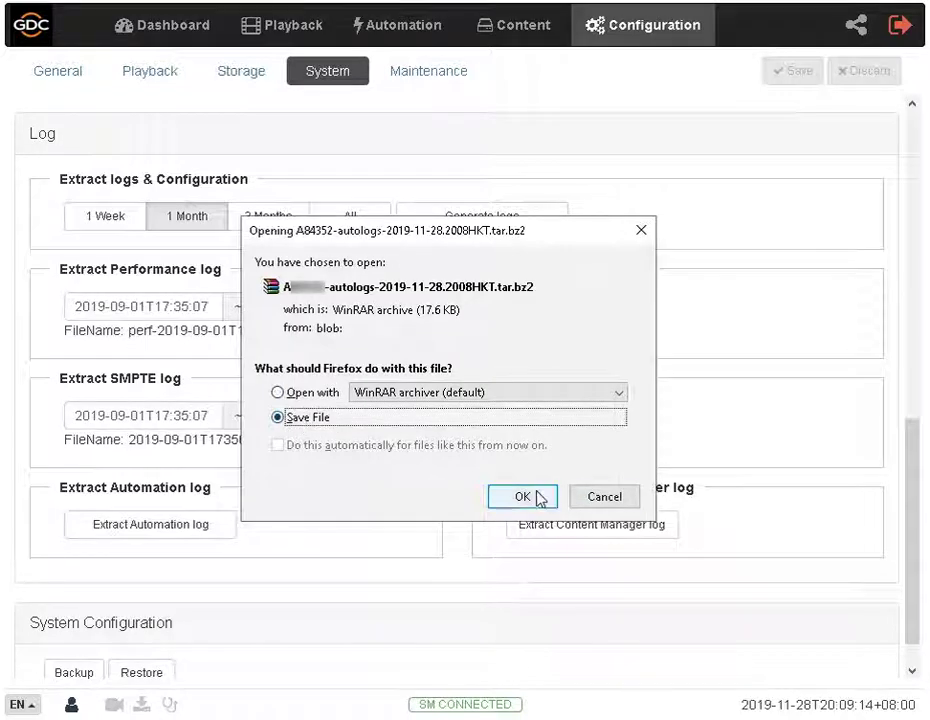
pyautogui.click(522, 497)
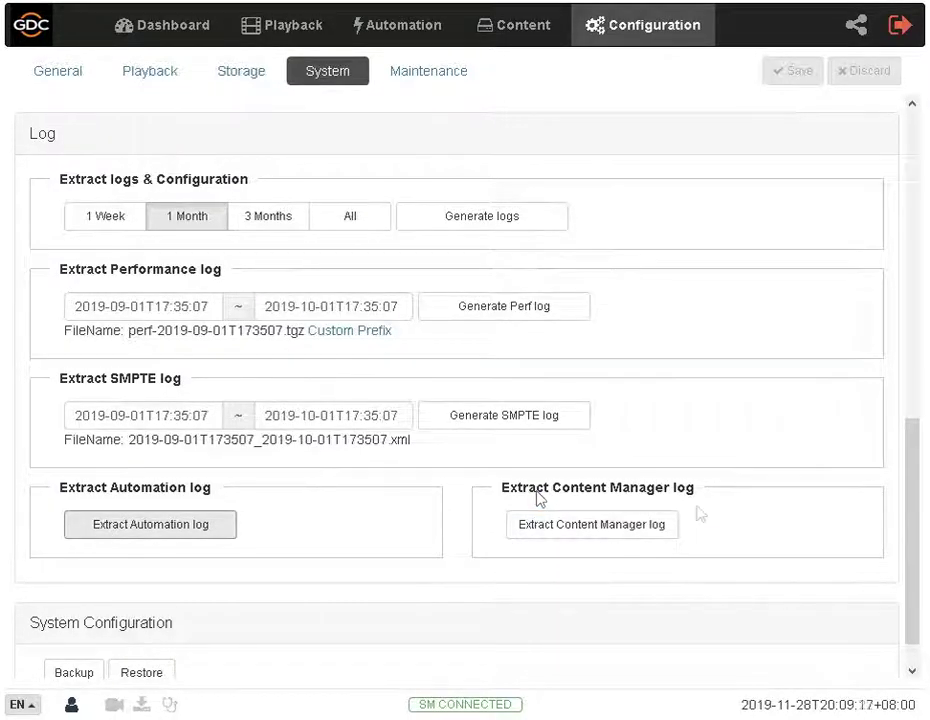
# Step: Extract the Content Manager log and save its file to the computer
pyautogui.click(658, 531)
pyautogui.click(320, 420)
pyautogui.click(536, 499)
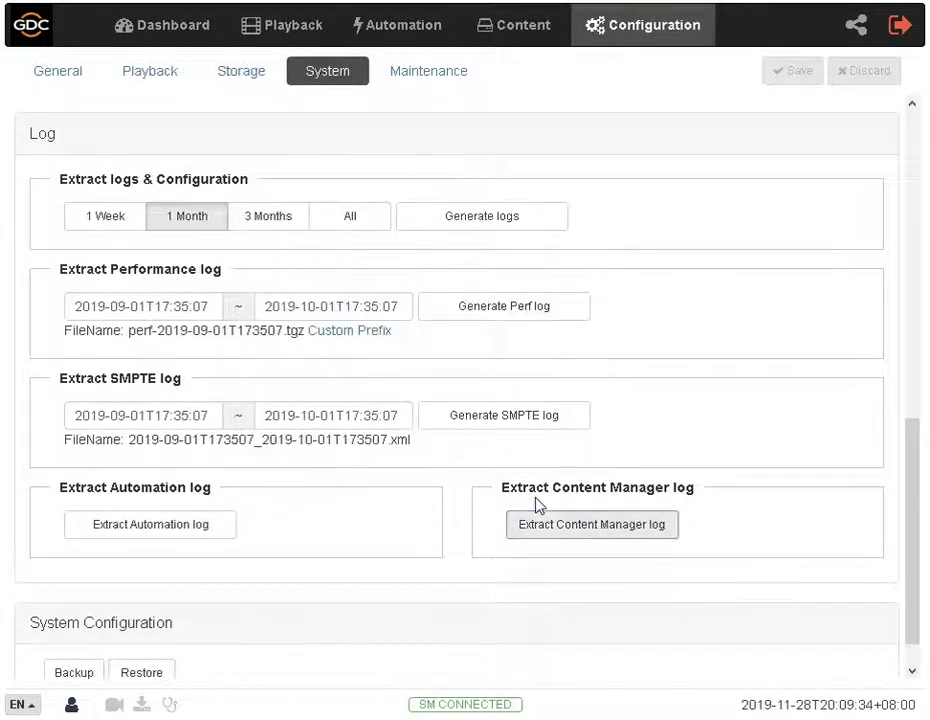